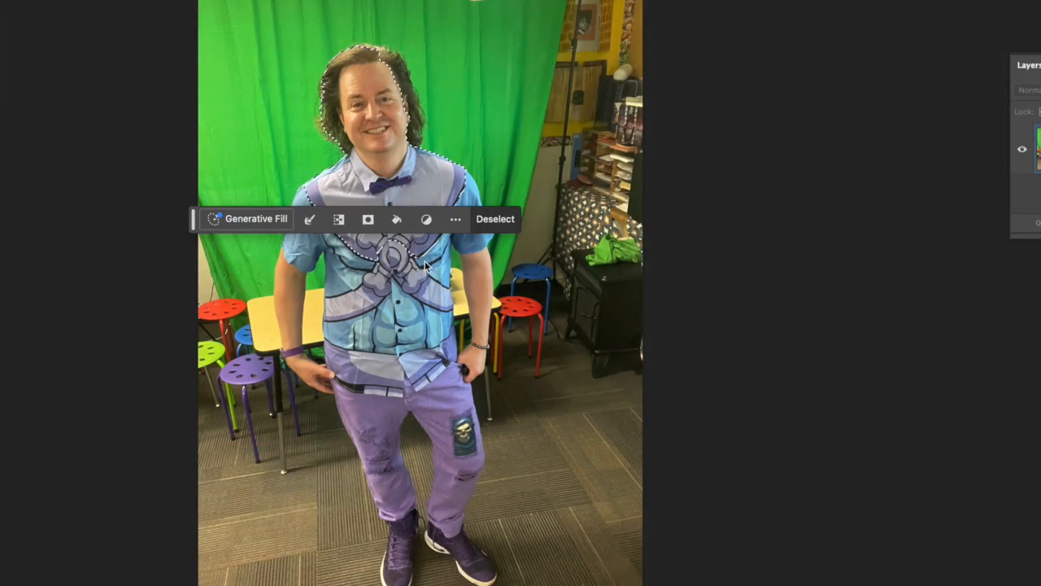
# Extend the Quick Selection over the man's shirt, arms, trousers and shoes, and open the selection in Select and Mask.
pyautogui.moveTo(424, 267); pyautogui.dragTo(407, 358)
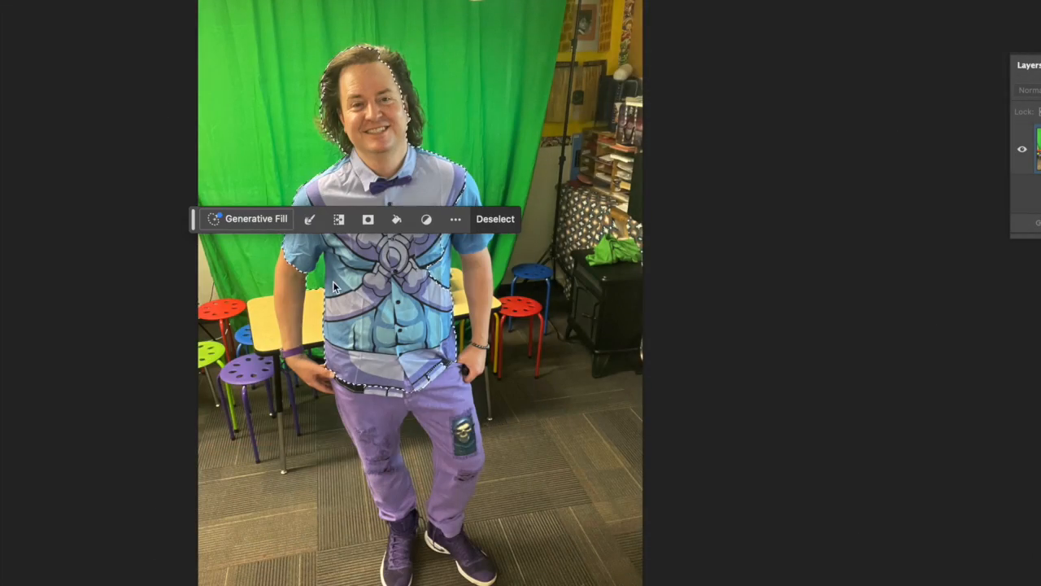
pyautogui.moveTo(305, 228)
pyautogui.mouseDown()
pyautogui.moveTo(292, 325)
pyautogui.moveTo(314, 366)
pyautogui.mouseUp()
pyautogui.moveTo(456, 187)
pyautogui.mouseDown()
pyautogui.moveTo(472, 244)
pyautogui.moveTo(464, 366)
pyautogui.moveTo(484, 578)
pyautogui.moveTo(398, 569)
pyautogui.mouseUp()
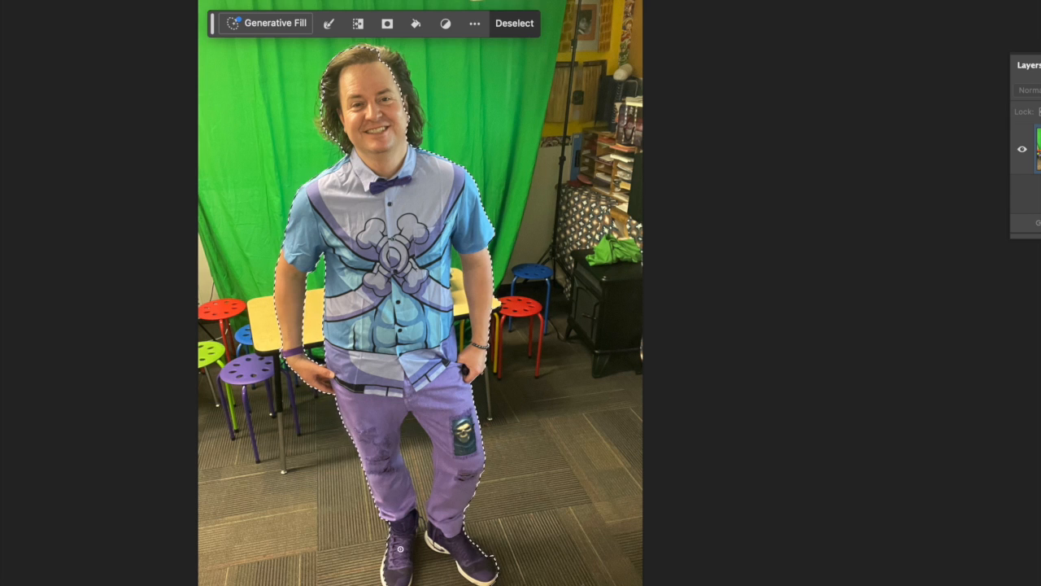
pyautogui.moveTo(408, 421); pyautogui.dragTo(423, 546)
pyautogui.moveTo(402, 496)
pyautogui.mouseDown()
pyautogui.moveTo(382, 462)
pyautogui.moveTo(376, 340)
pyautogui.mouseUp()
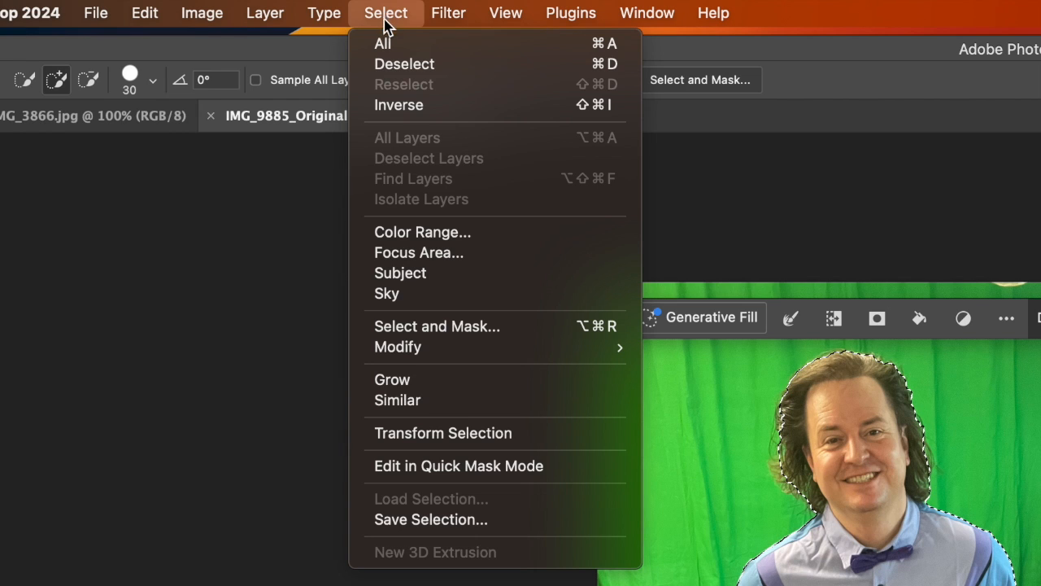
pyautogui.click(474, 327)
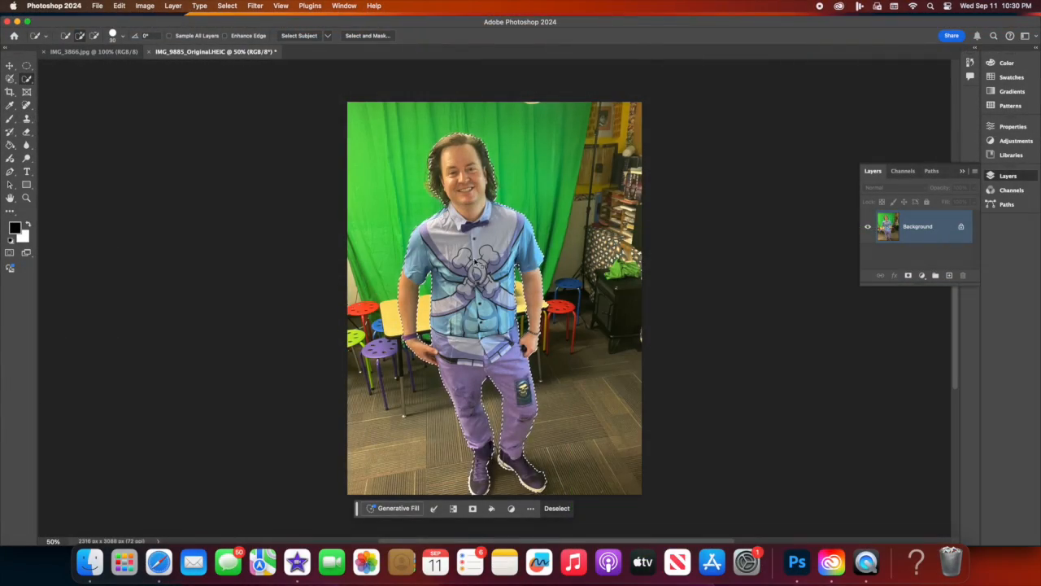
# Copy the selected man onto a new layer with Layer Via Copy and hide the Background layer.
pyautogui.rightClick(476, 261)
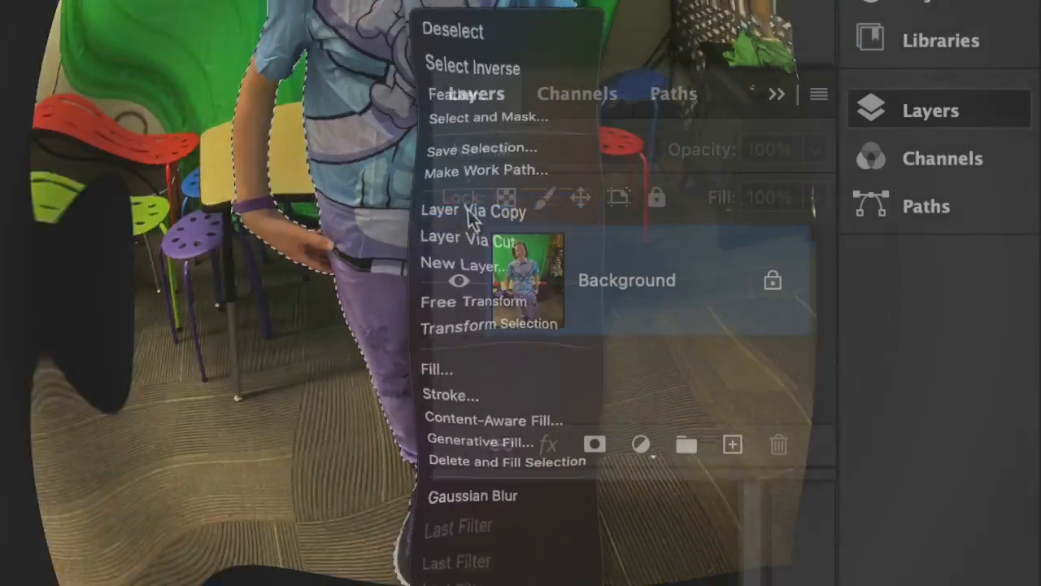
pyautogui.click(477, 216)
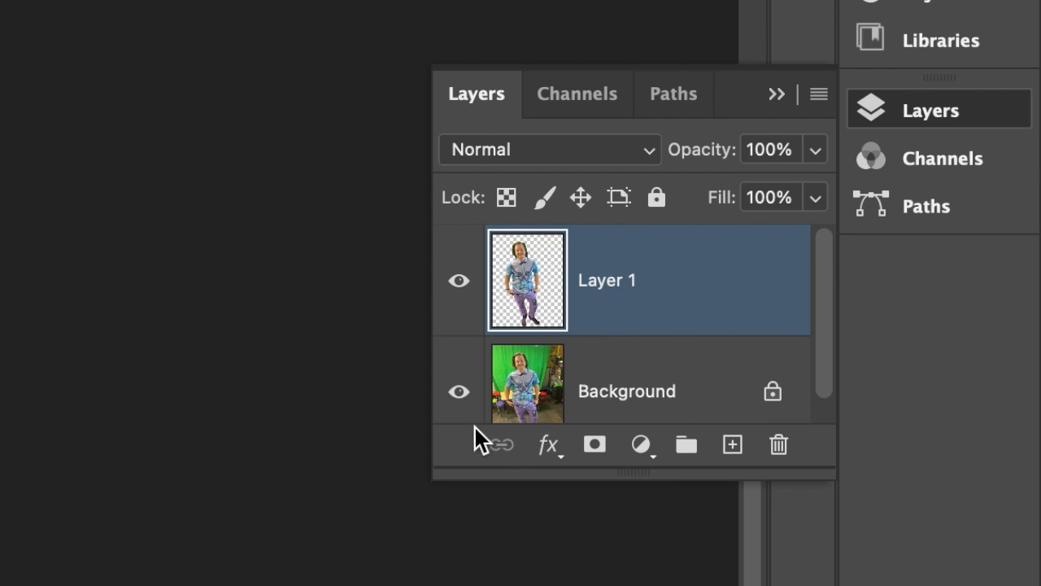
pyautogui.click(461, 397)
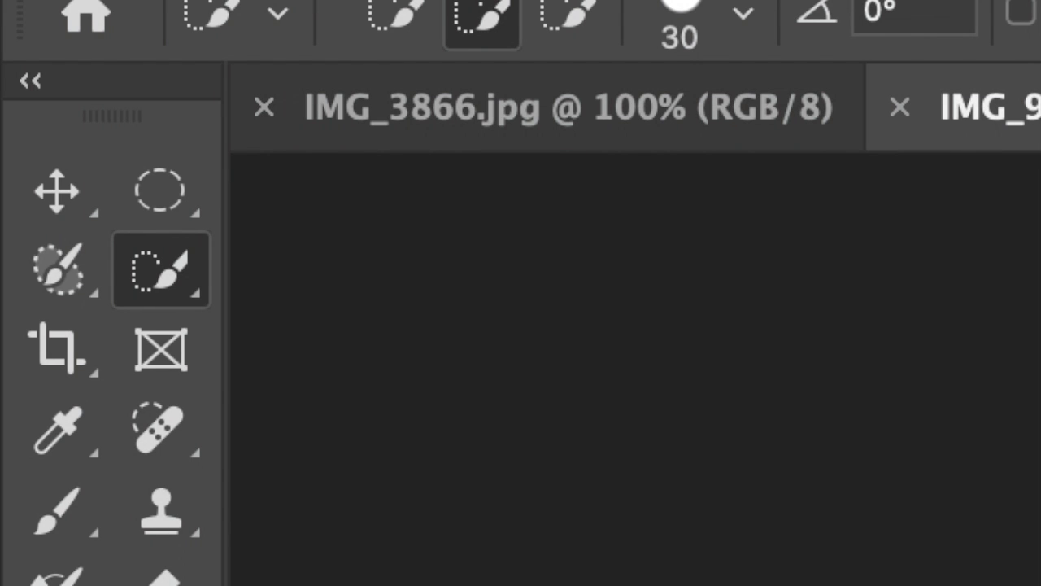
# Move the cut-out man from IMG_9885_Original.HEIC into the IMG_3866.jpg dinosaur image with the Move tool.
pyautogui.click(52, 199)
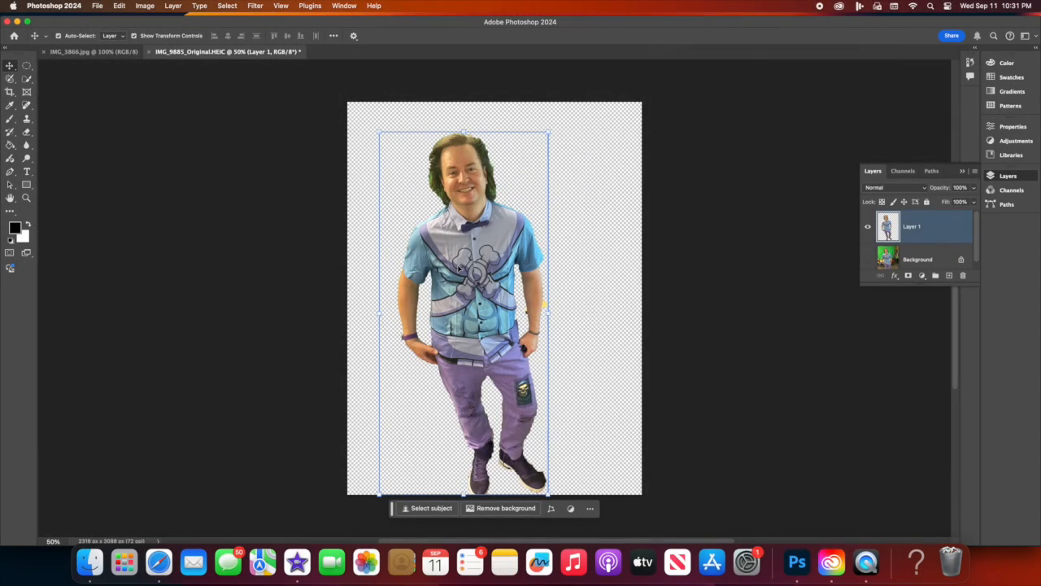
pyautogui.moveTo(458, 266); pyautogui.dragTo(96, 76)
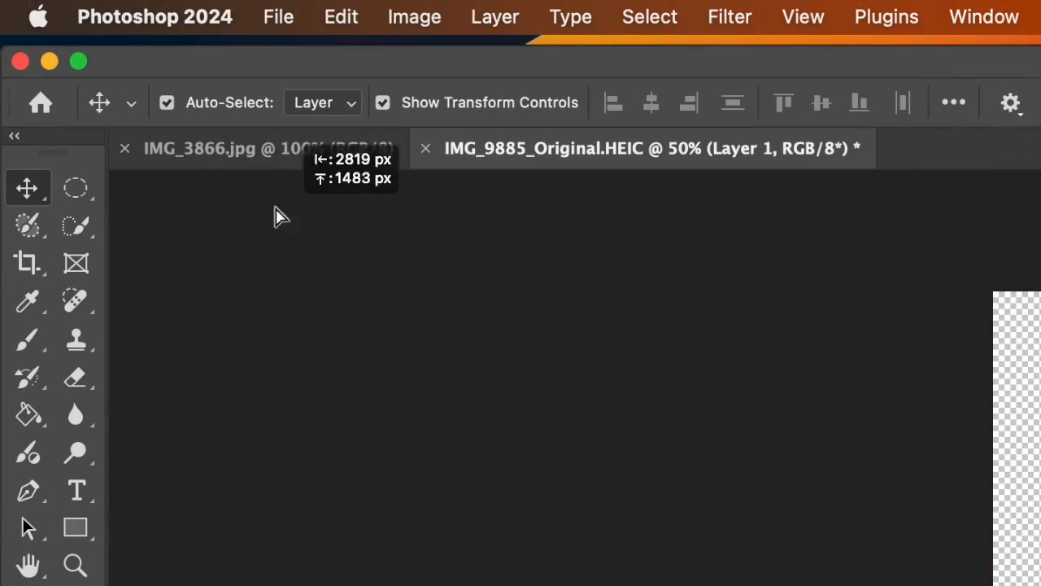
pyautogui.moveTo(276, 216); pyautogui.dragTo(1040, 585)
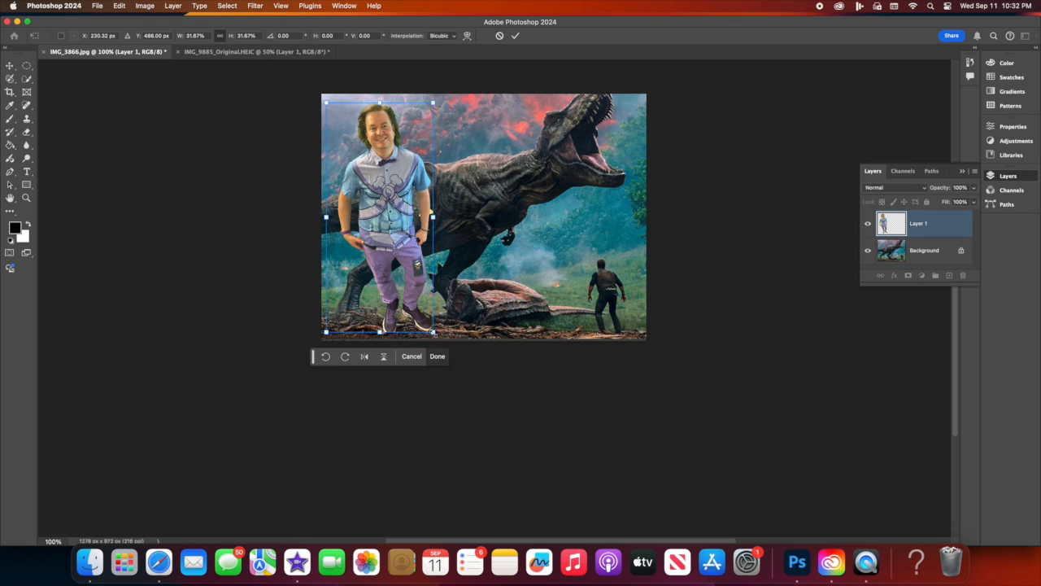
# Scale the man proportionally to about 10.7% and place him on the ground between the fallen dinosaur's head and the standing man.
pyautogui.moveTo(433, 332); pyautogui.dragTo(425, 314)
pyautogui.moveTo(391, 261); pyautogui.dragTo(391, 275)
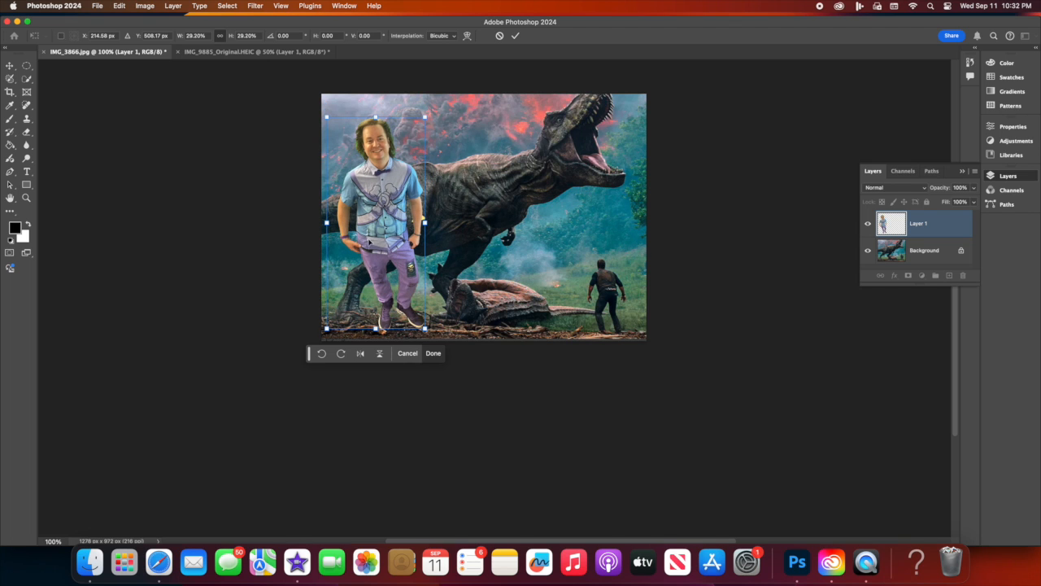
pyautogui.moveTo(326, 116); pyautogui.dragTo(362, 193)
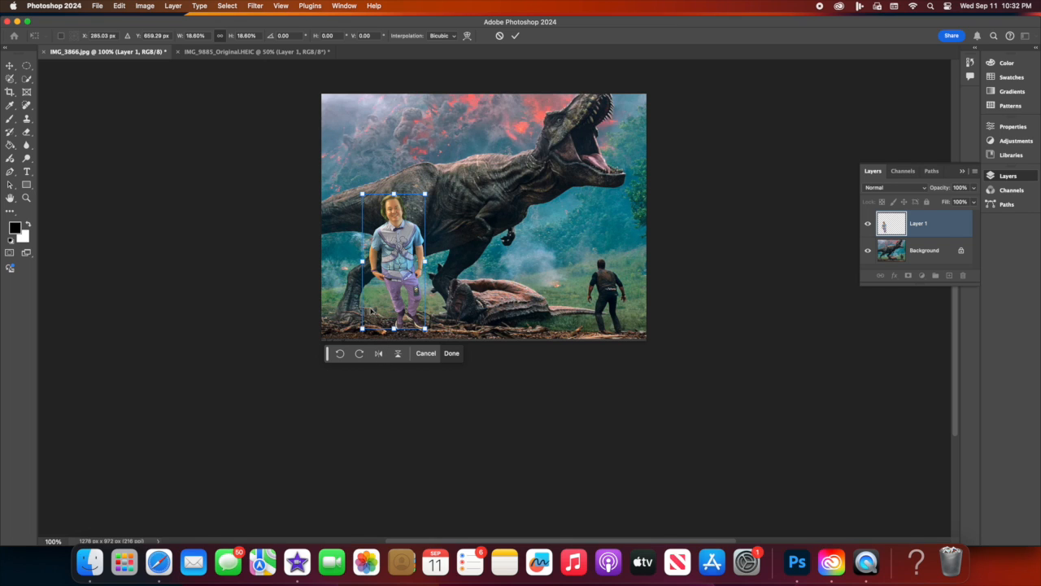
pyautogui.moveTo(362, 328)
pyautogui.mouseDown()
pyautogui.moveTo(363, 291)
pyautogui.moveTo(426, 315)
pyautogui.moveTo(364, 329)
pyautogui.mouseUp()
pyautogui.moveTo(385, 295); pyautogui.dragTo(506, 298)
pyautogui.moveTo(484, 199); pyautogui.dragTo(510, 257)
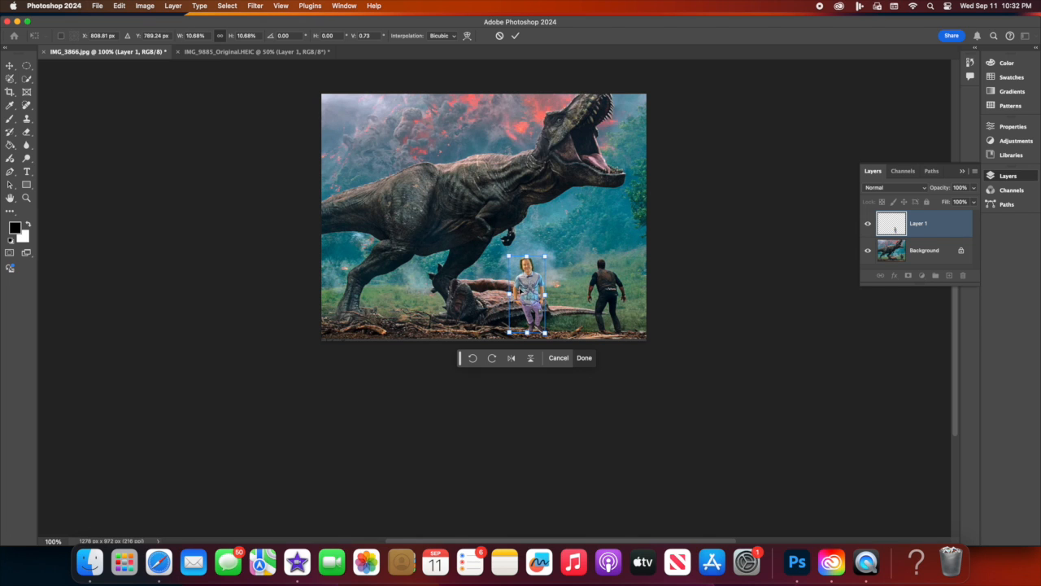
pyautogui.click(584, 359)
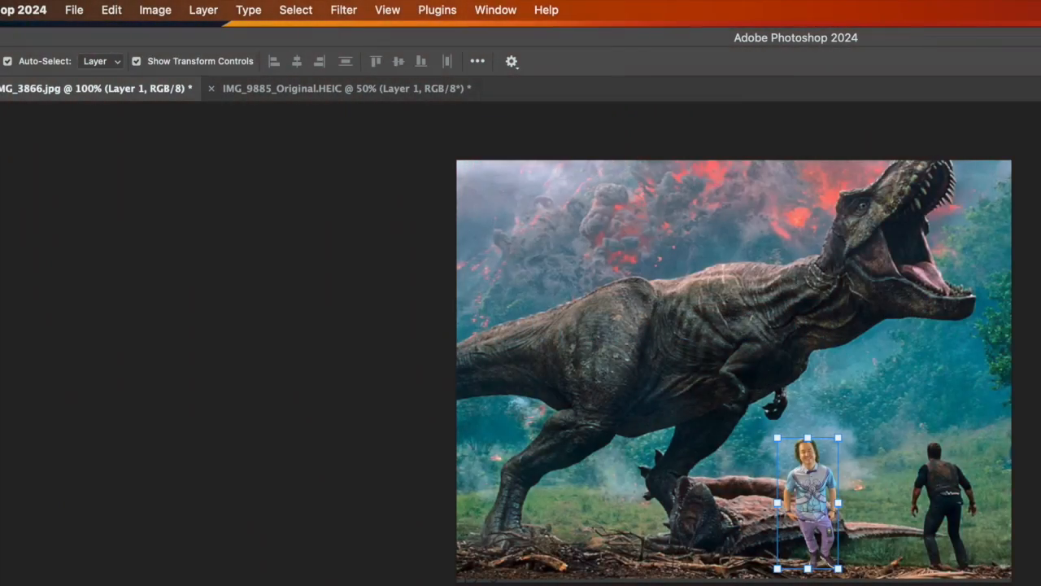
# Darken the cut-out man with Brightness/Contrast, setting brightness to -44 and raising contrast slightly.
pyautogui.click(171, 12)
pyautogui.moveTo(175, 57)
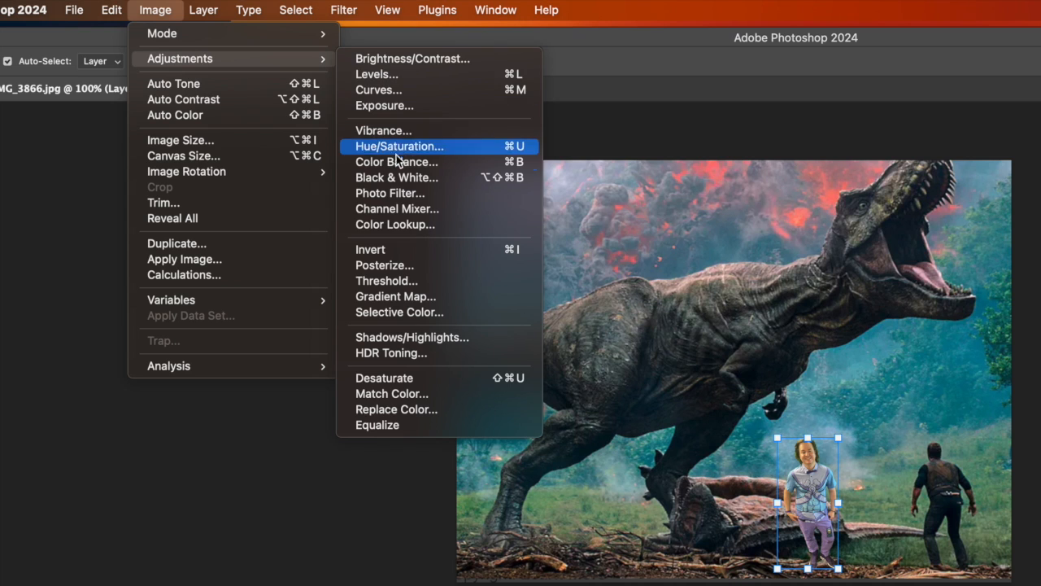
pyautogui.click(384, 58)
pyautogui.moveTo(766, 310); pyautogui.dragTo(730, 313)
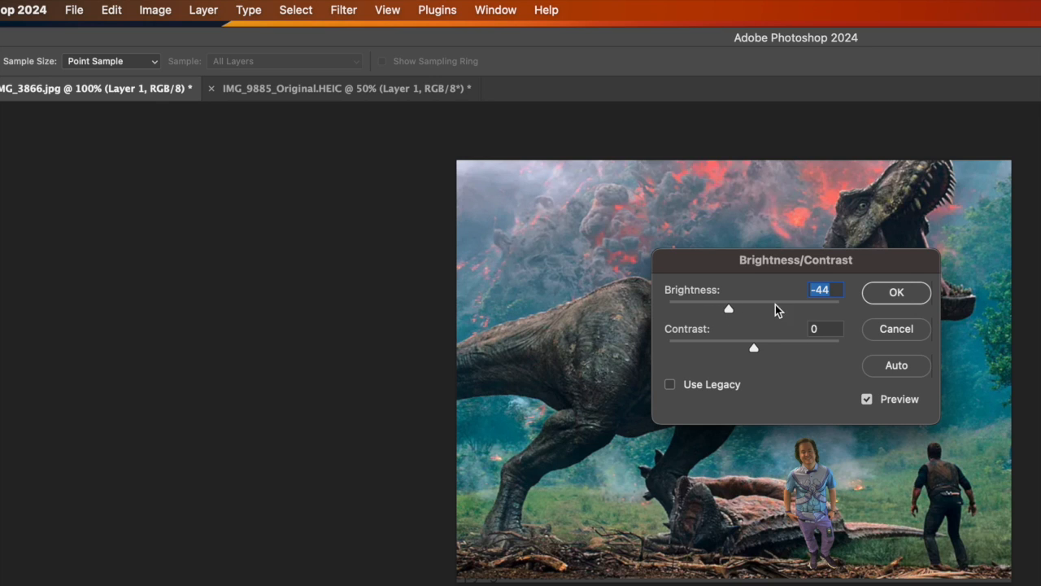
pyautogui.moveTo(753, 349)
pyautogui.mouseDown()
pyautogui.moveTo(774, 351)
pyautogui.moveTo(690, 352)
pyautogui.moveTo(867, 365)
pyautogui.moveTo(690, 358)
pyautogui.moveTo(756, 353)
pyautogui.mouseUp()
pyautogui.click(896, 293)
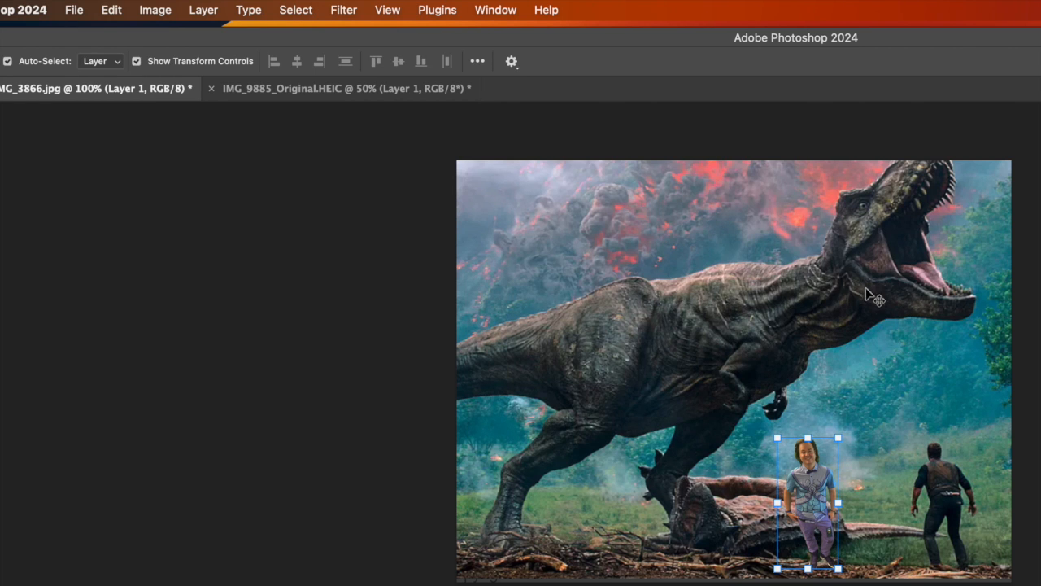
# Open the Hue/Saturation adjustment for the cut-out man's layer.
pyautogui.click(155, 12)
pyautogui.moveTo(284, 65)
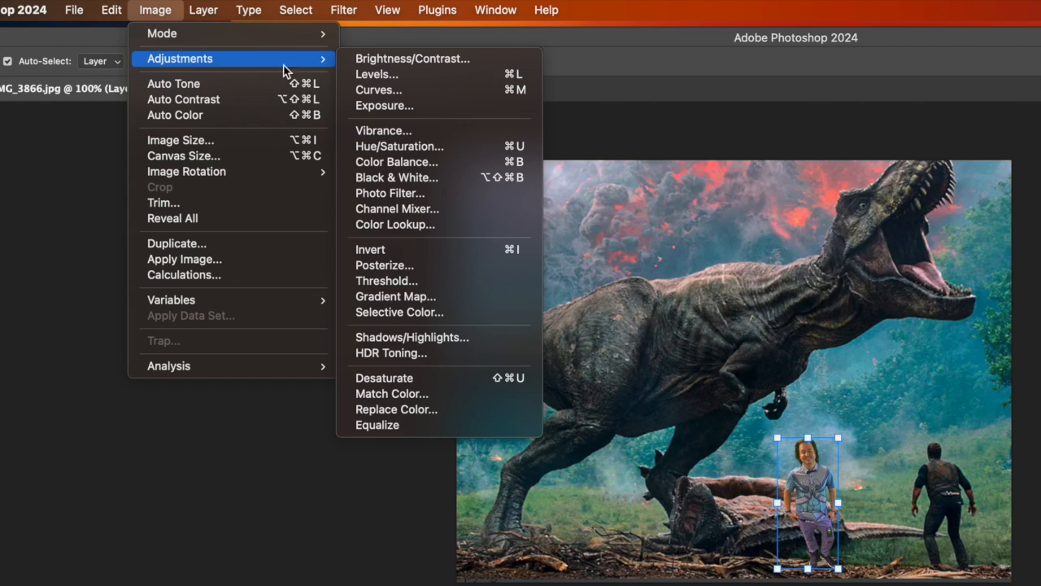
pyautogui.click(400, 147)
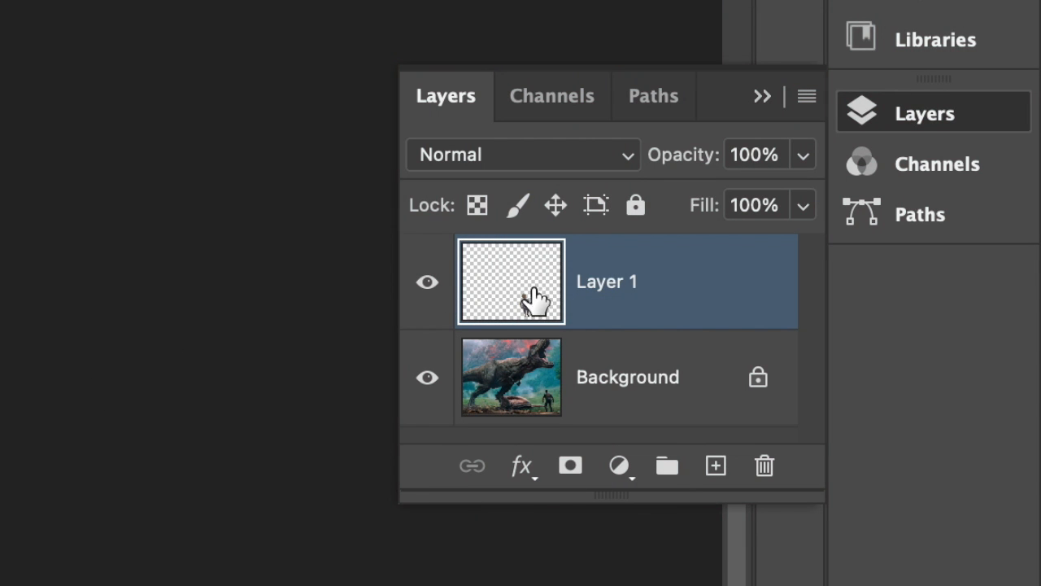
# Add a new layer named Shadow, activate the Brush tool and open its brush settings.
pyautogui.click(716, 465)
pyautogui.doubleClick(615, 283)
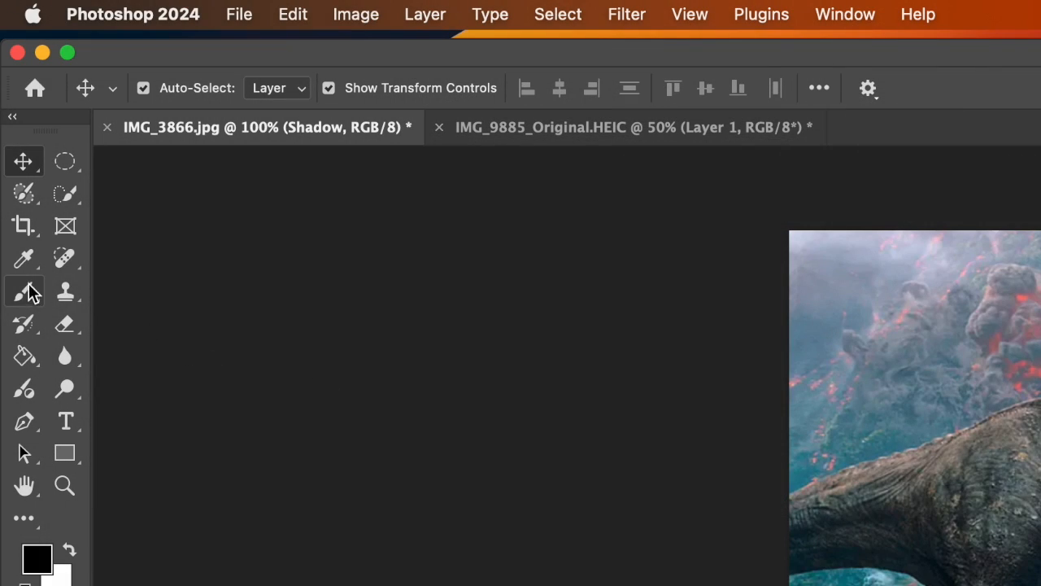
pyautogui.click(24, 299)
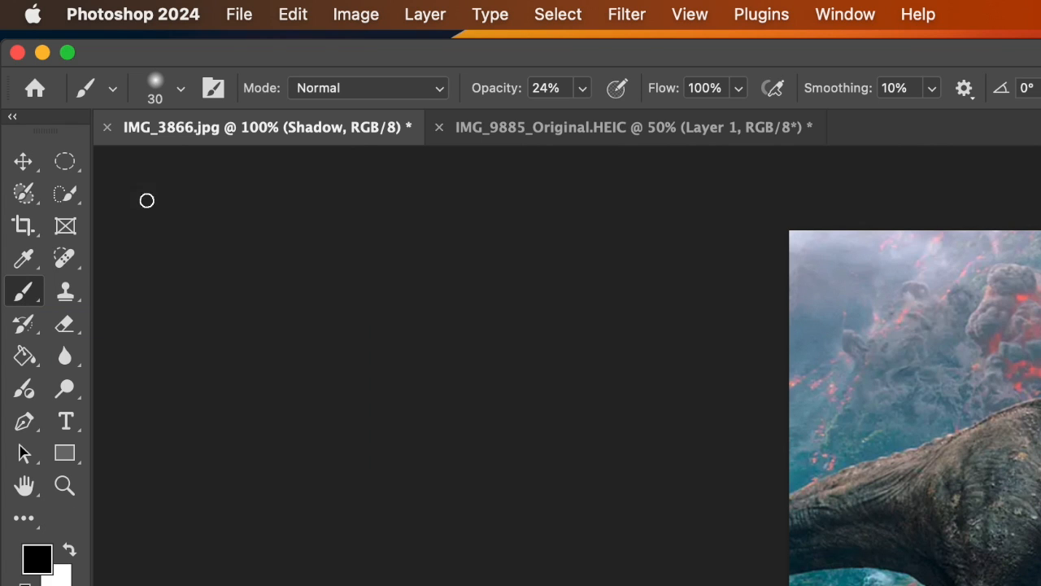
pyautogui.click(183, 91)
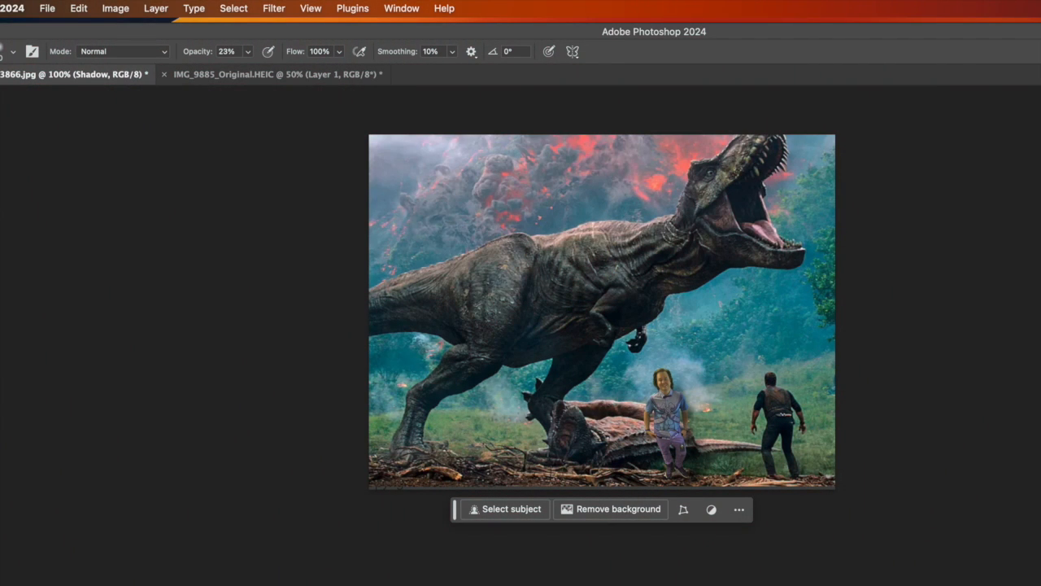
# Apply a Gaussian Blur with a radius of 1 pixel to Layer 1, centring the man in the filter preview.
pyautogui.hotkey('alt', ']')
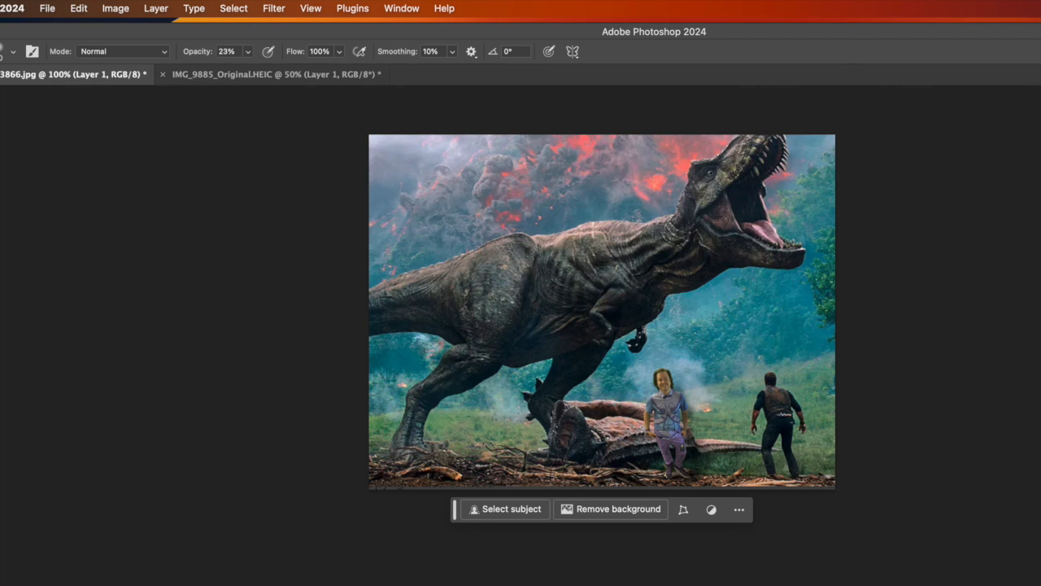
pyautogui.scroll(-2, 474, 57)
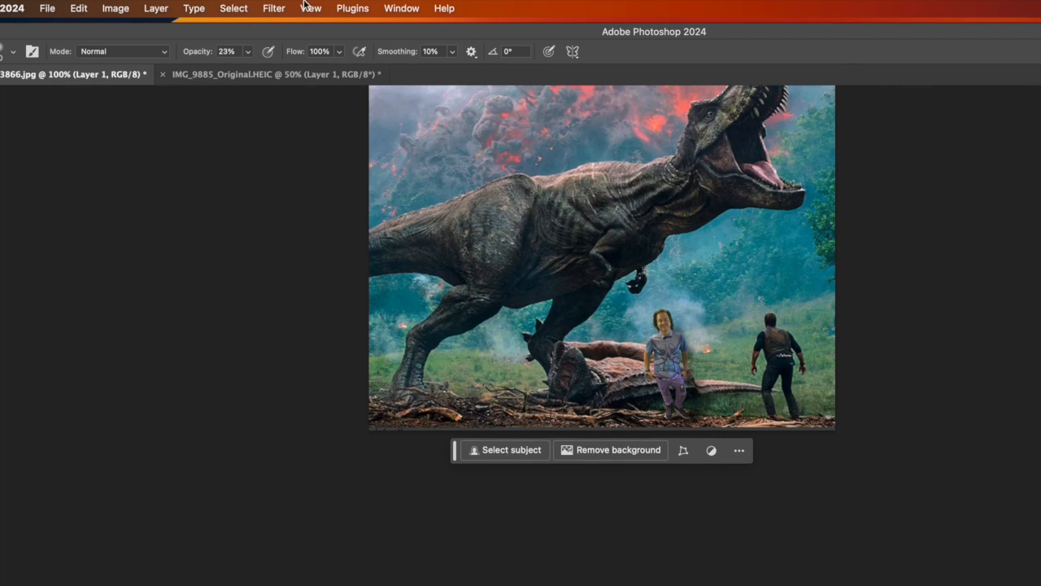
pyautogui.click(274, 9)
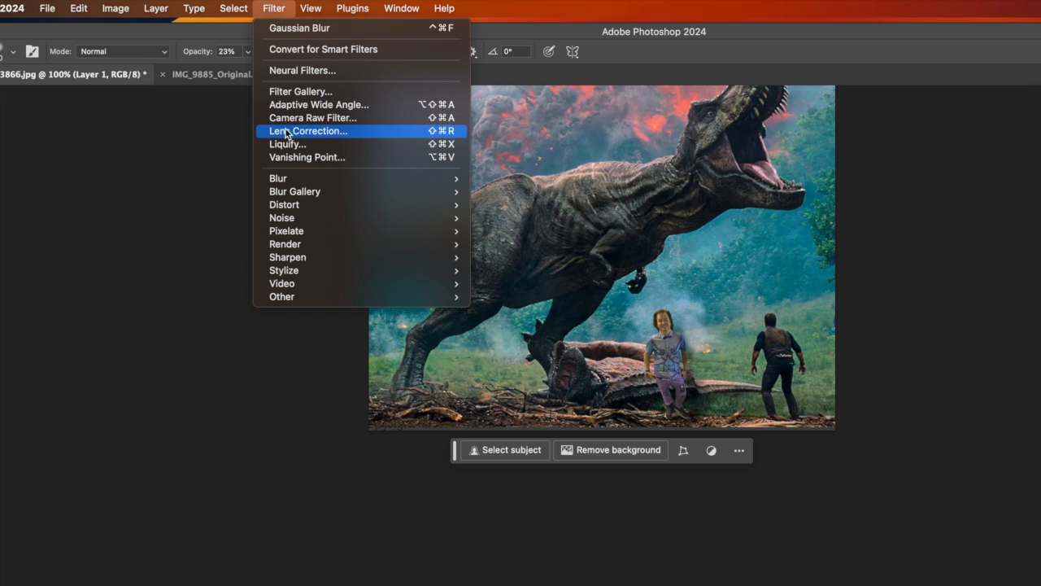
pyautogui.moveTo(303, 181)
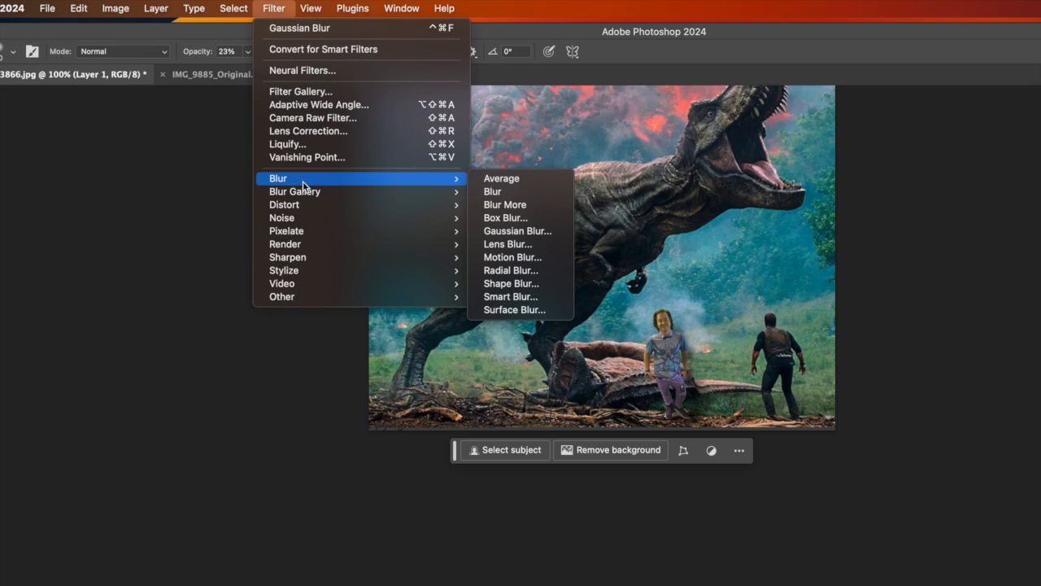
pyautogui.click(513, 230)
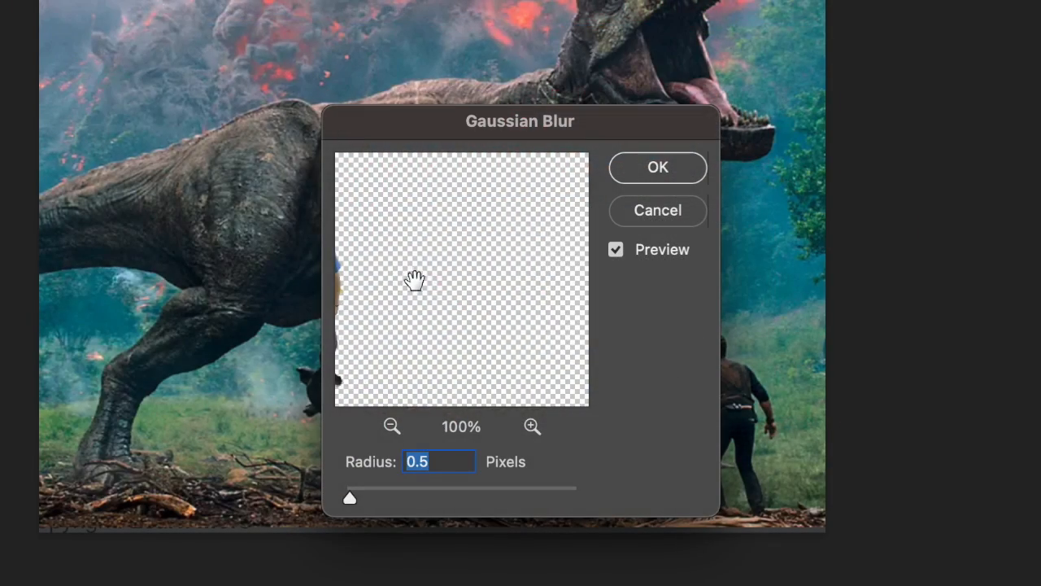
pyautogui.moveTo(592, 282); pyautogui.dragTo(651, 282)
pyautogui.moveTo(515, 284); pyautogui.dragTo(525, 285)
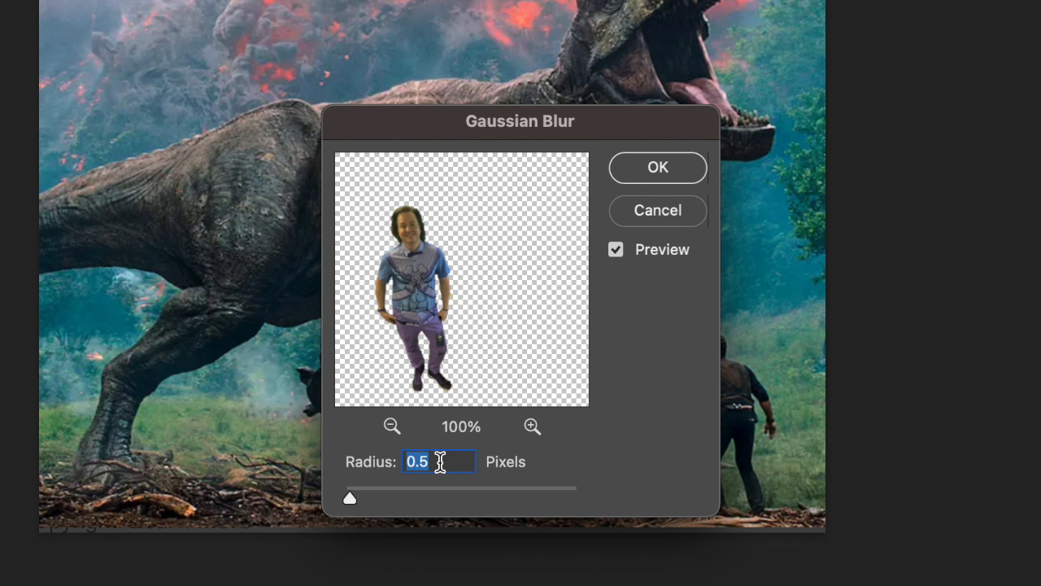
pyautogui.write('1')
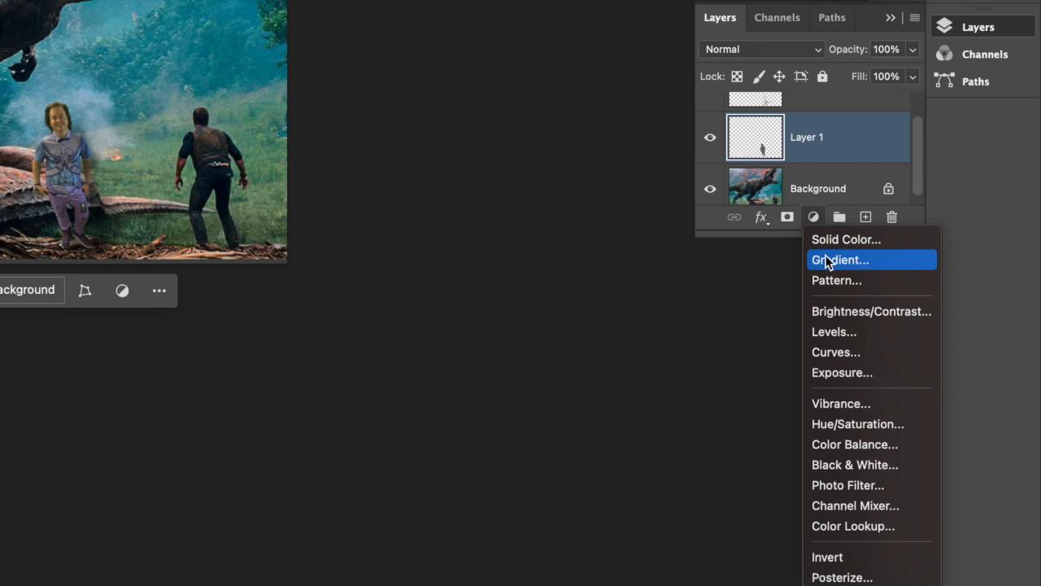
# Add a Levels adjustment layer above Layer 1 and set its output levels to 2 and 222.
pyautogui.click(848, 336)
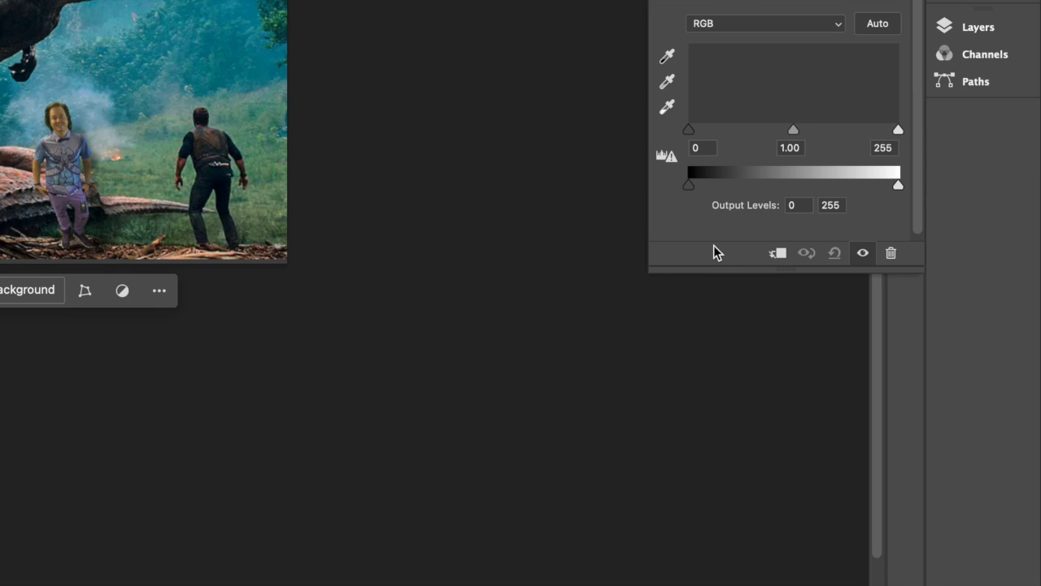
pyautogui.moveTo(696, 182)
pyautogui.mouseDown()
pyautogui.moveTo(735, 182)
pyautogui.moveTo(691, 181)
pyautogui.mouseUp()
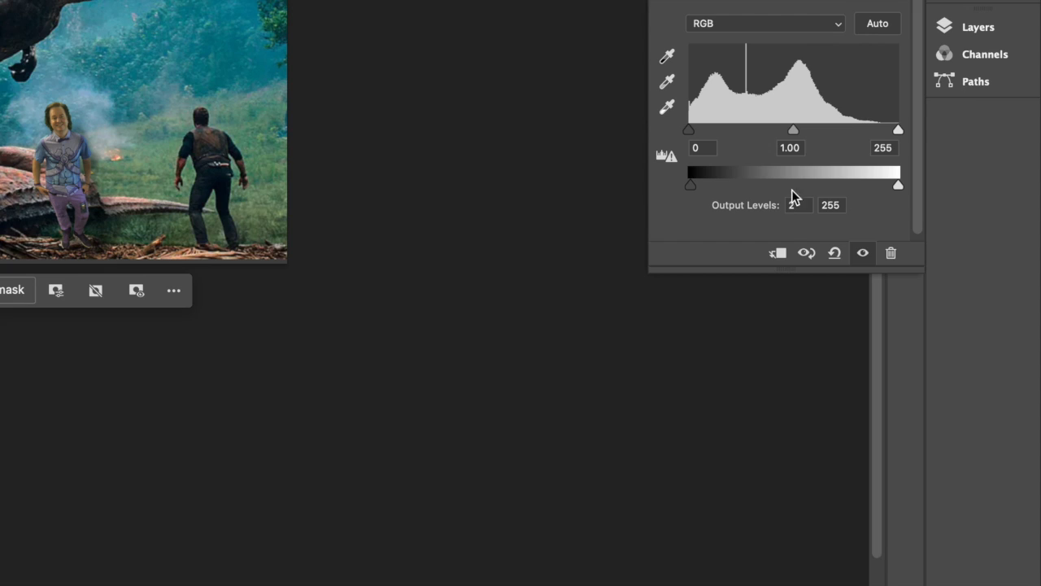
pyautogui.moveTo(898, 185); pyautogui.dragTo(889, 186)
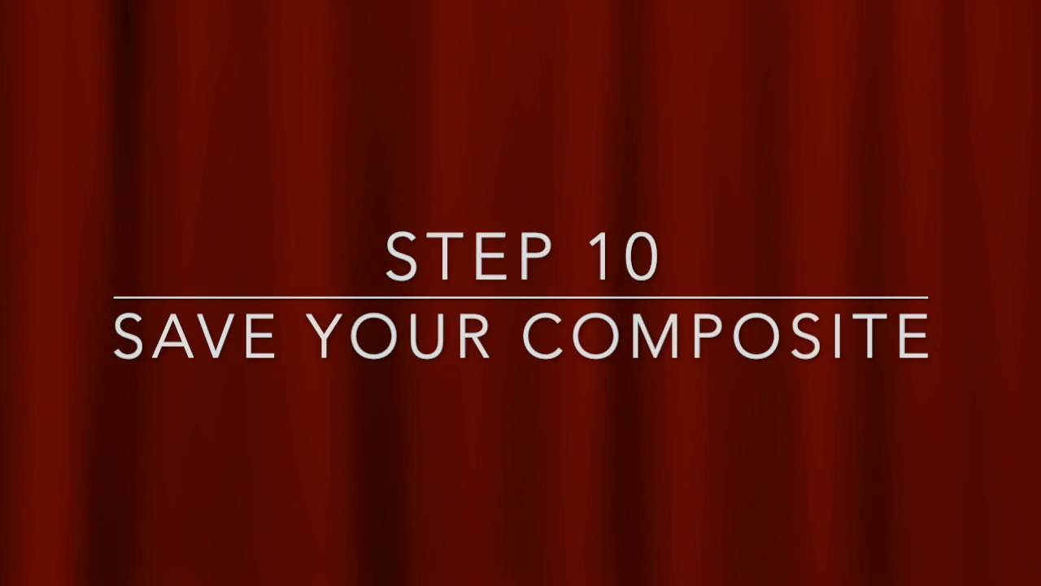
# Start saving the layered composite under the Save As command, choosing Photoshop as the file format.
pyautogui.scroll(3, 740, 306)
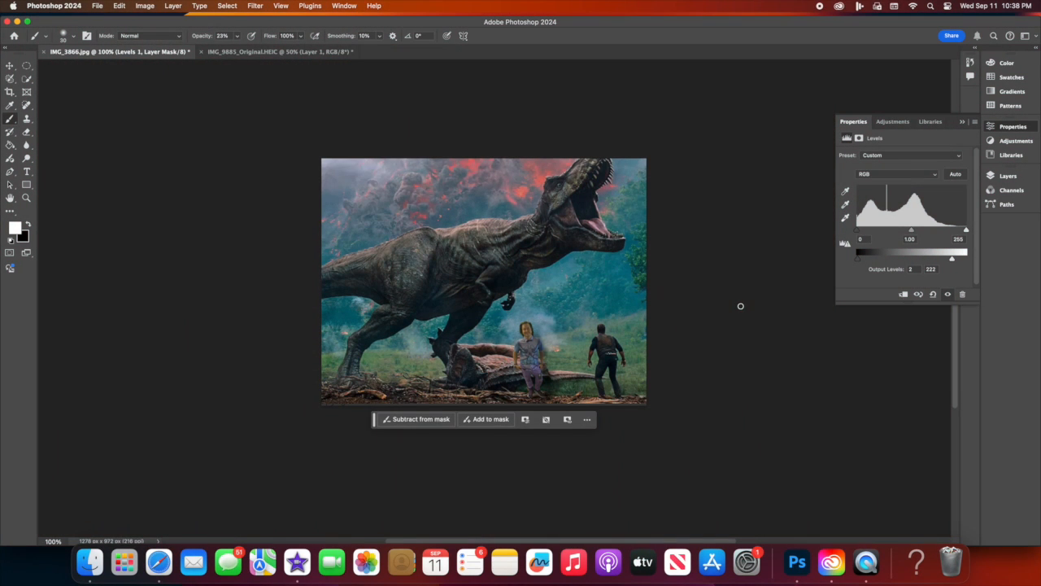
pyautogui.click(97, 6)
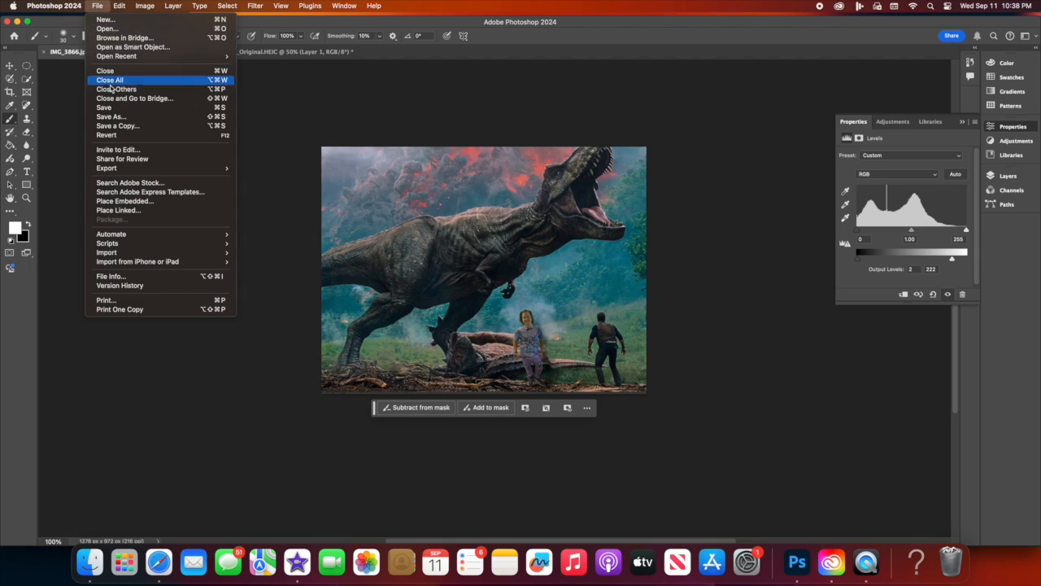
pyautogui.click(128, 118)
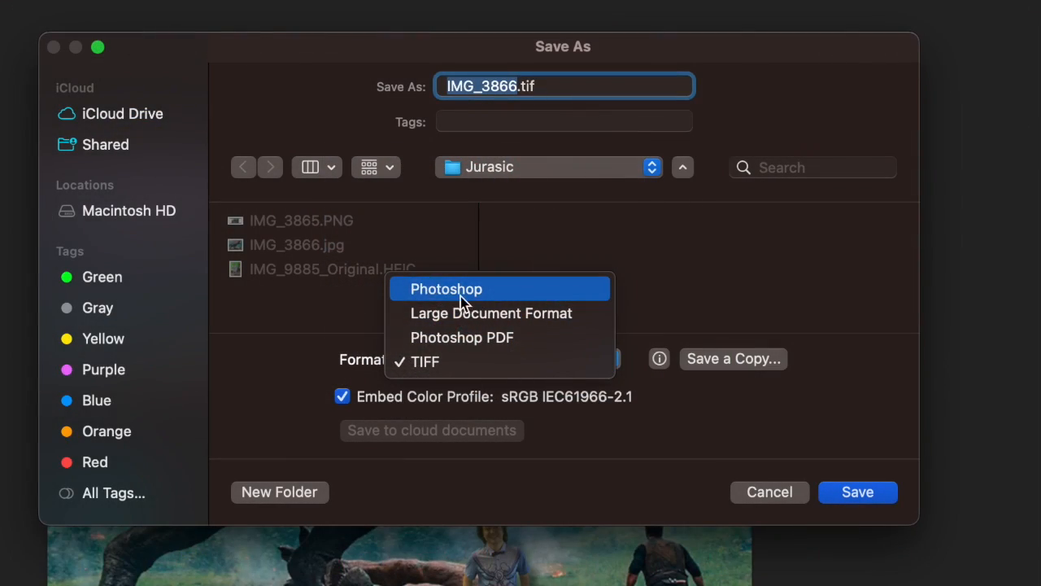
pyautogui.click(457, 290)
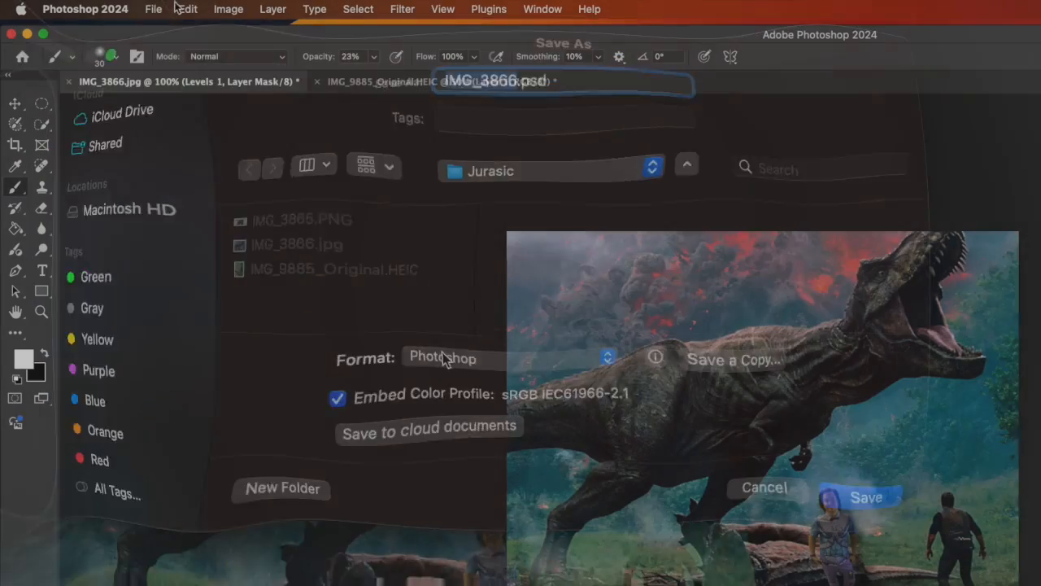
# Export the composite as a JPG with Export As, proceeding to the choice of file name and save location.
pyautogui.click(154, 10)
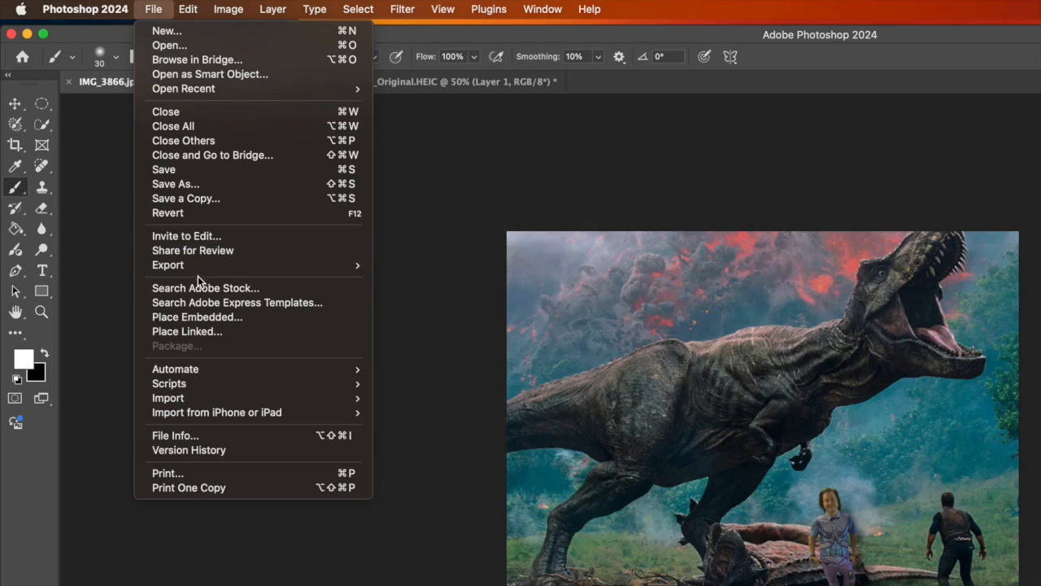
pyautogui.moveTo(360, 266)
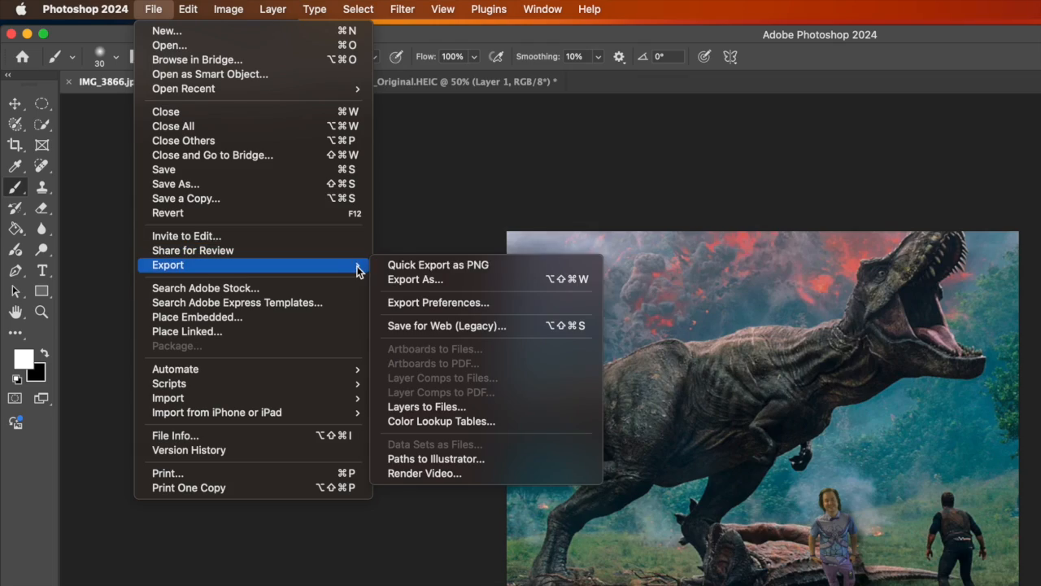
pyautogui.click(424, 279)
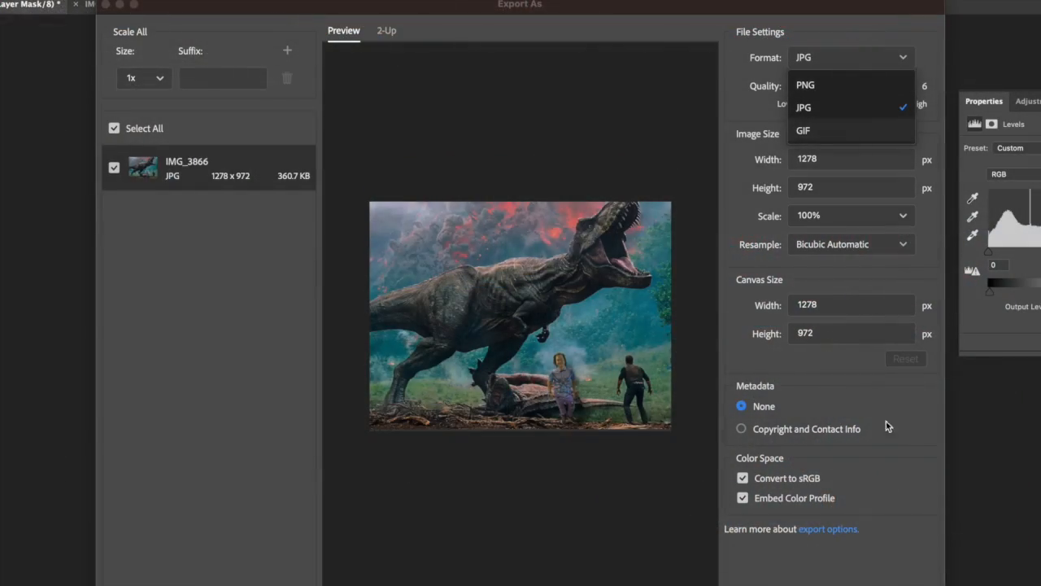
pyautogui.click(809, 109)
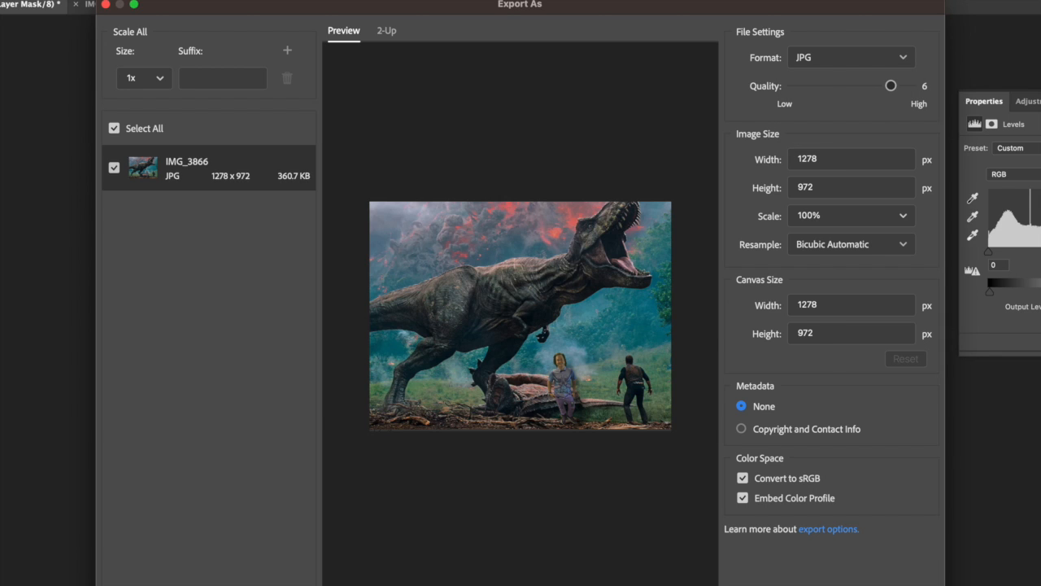
pyautogui.press('Return')
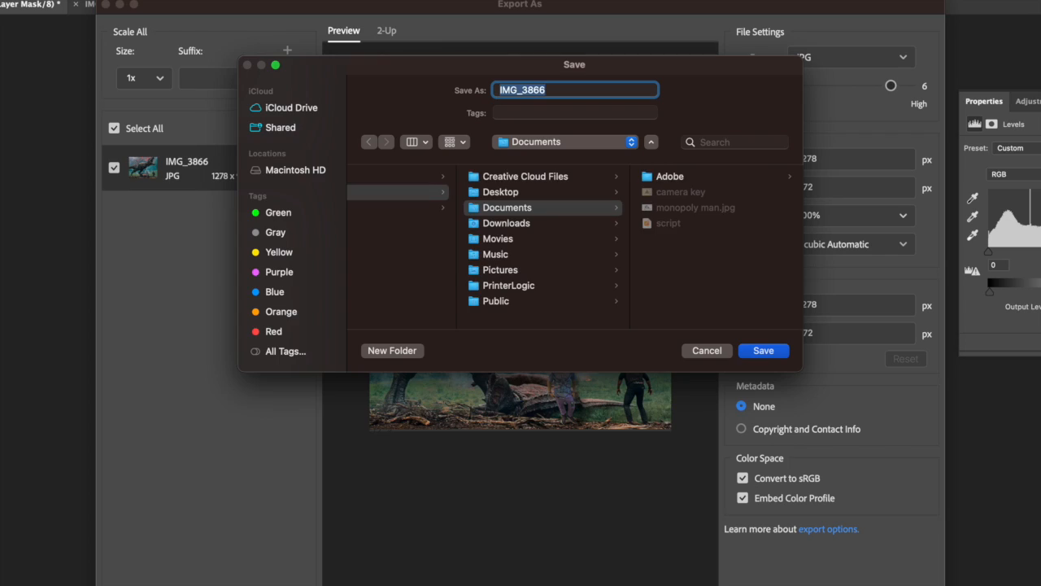